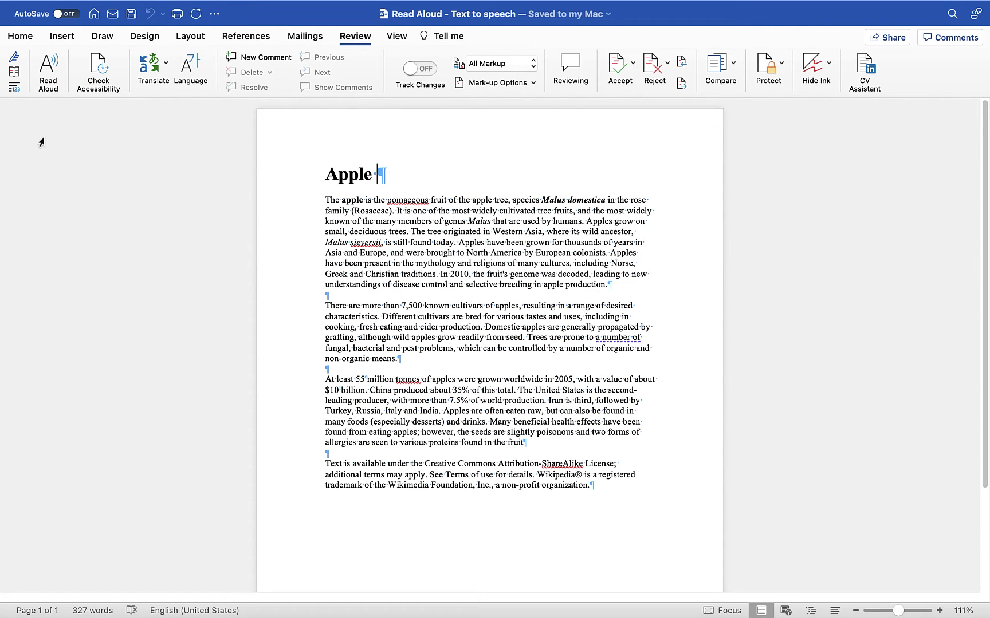
Select the second paragraph of the document, from "There are more than 7,500" to "non-organic means."
left_click(326, 175)
left_click(326, 304)
left_click_drag(417, 359, 328, 308)
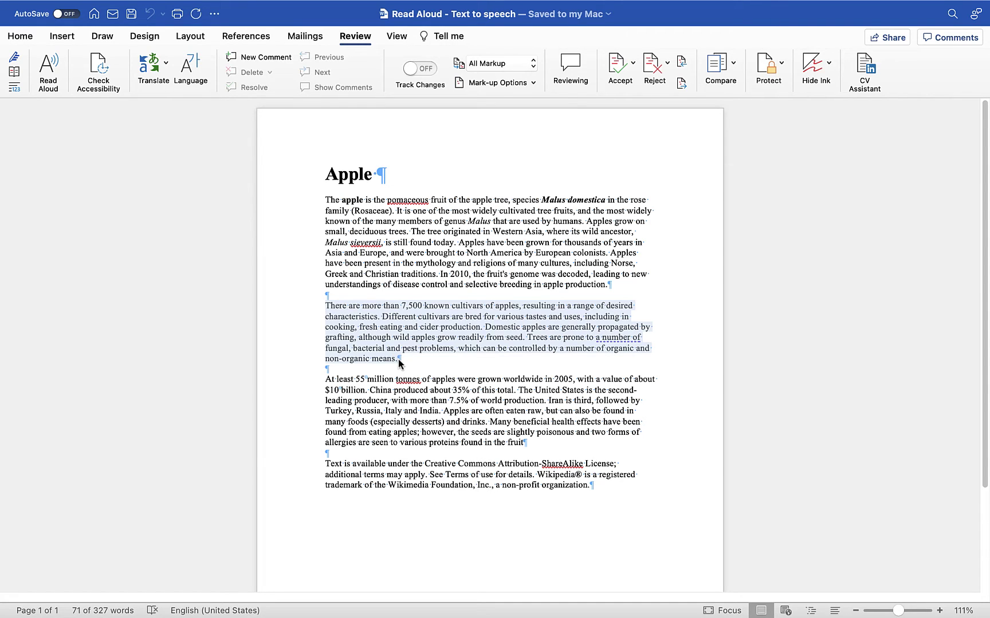
Have Read Aloud read the document from the beginning of the "Apple" heading and stop it again
left_click(326, 174)
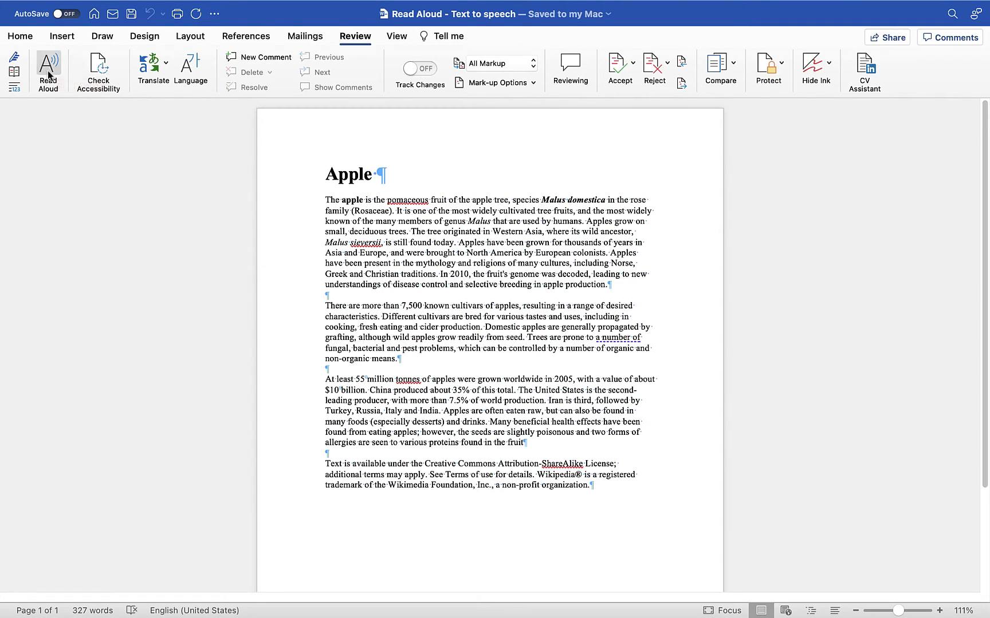
left_click(48, 67)
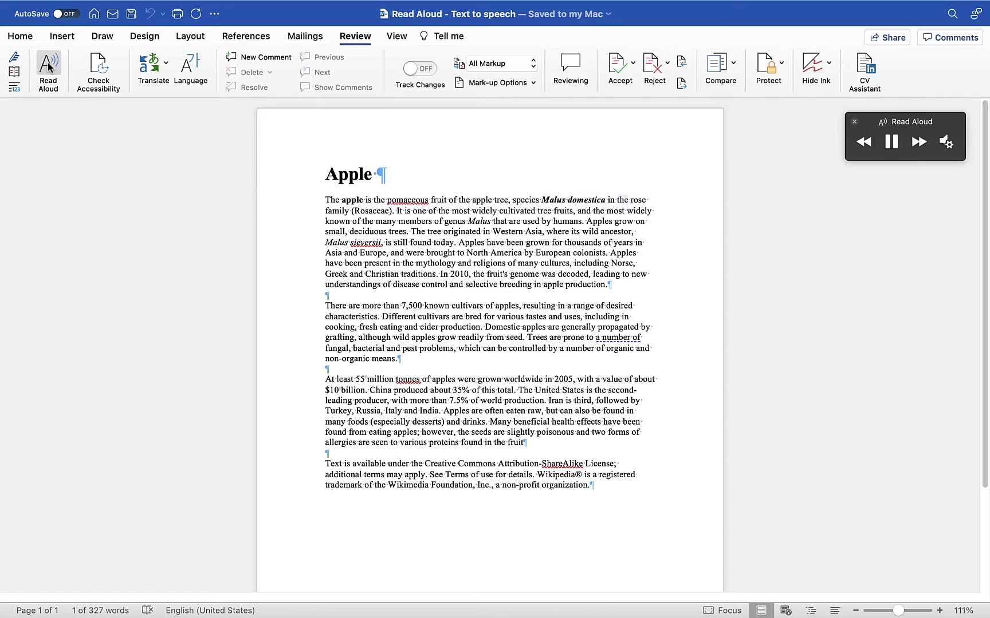
left_click(48, 67)
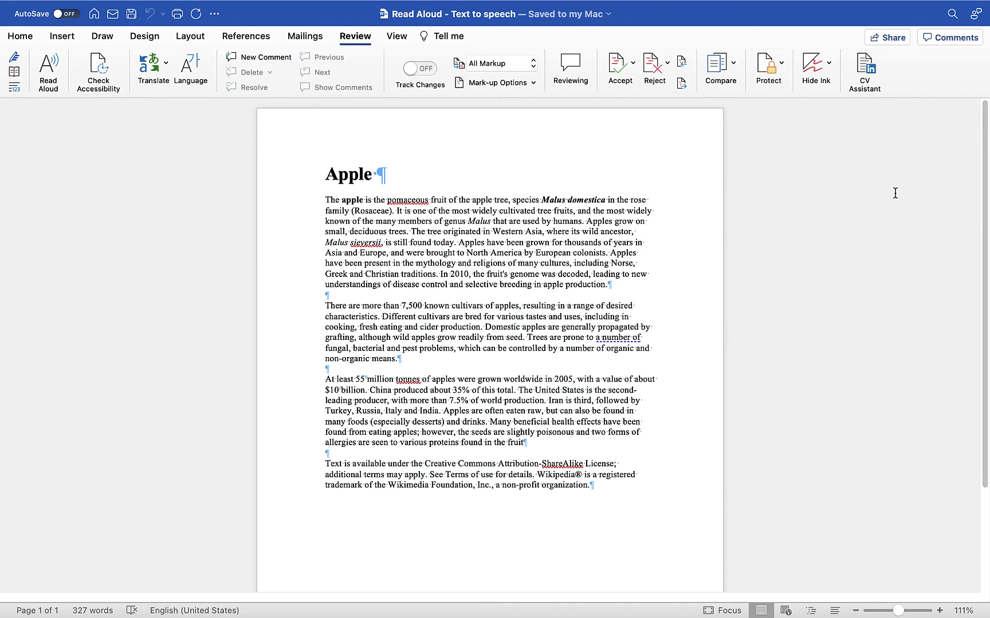
Restart Read Aloud, pause it within the first paragraph, and resume and pause the reading once more
left_click(50, 64)
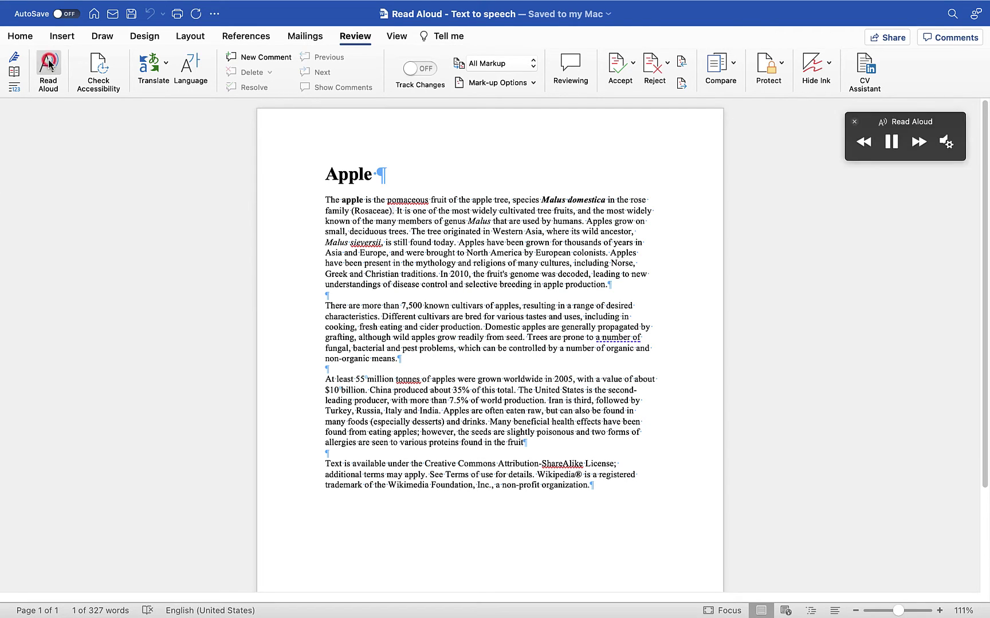
left_click(891, 143)
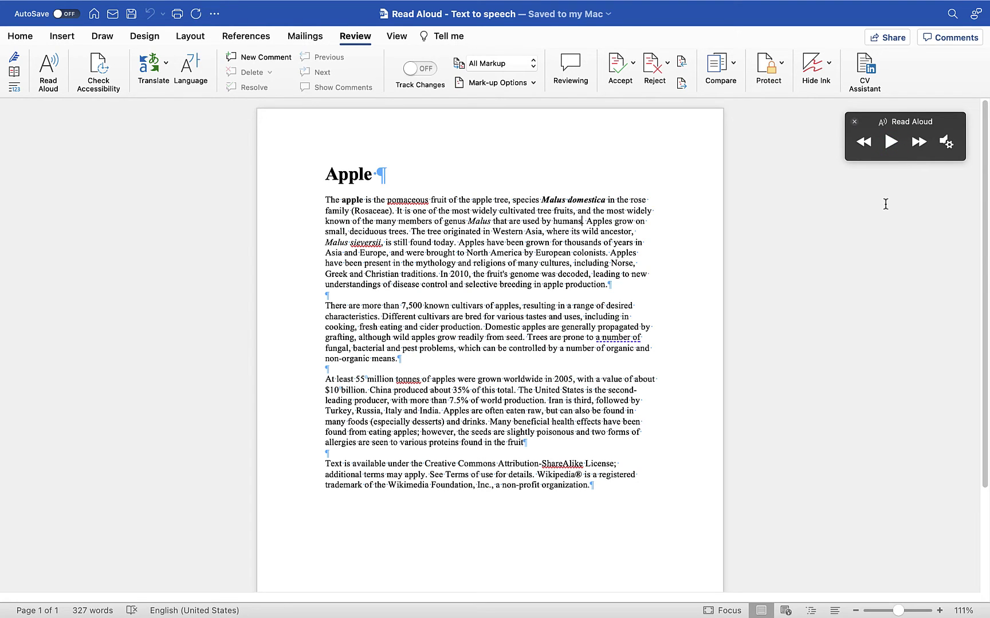
left_click(892, 144)
left_click(891, 144)
Place the cursor before the "Apple" heading, skip Read Aloud forward through the following paragraphs and pause it
left_click(348, 296)
left_click(326, 174)
left_click(919, 144)
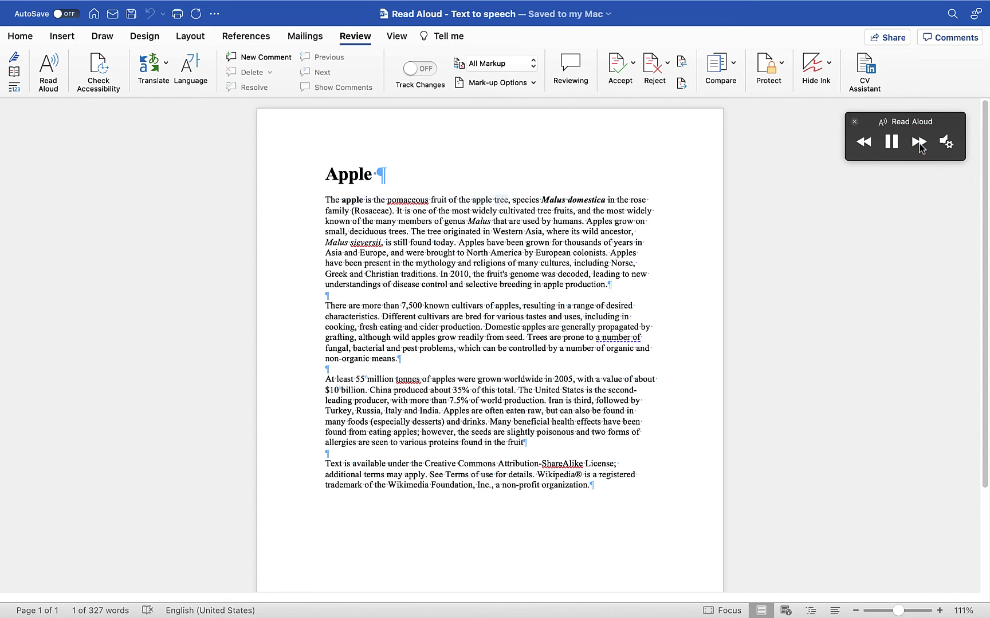
left_click(919, 143)
left_click(919, 143)
left_click(894, 146)
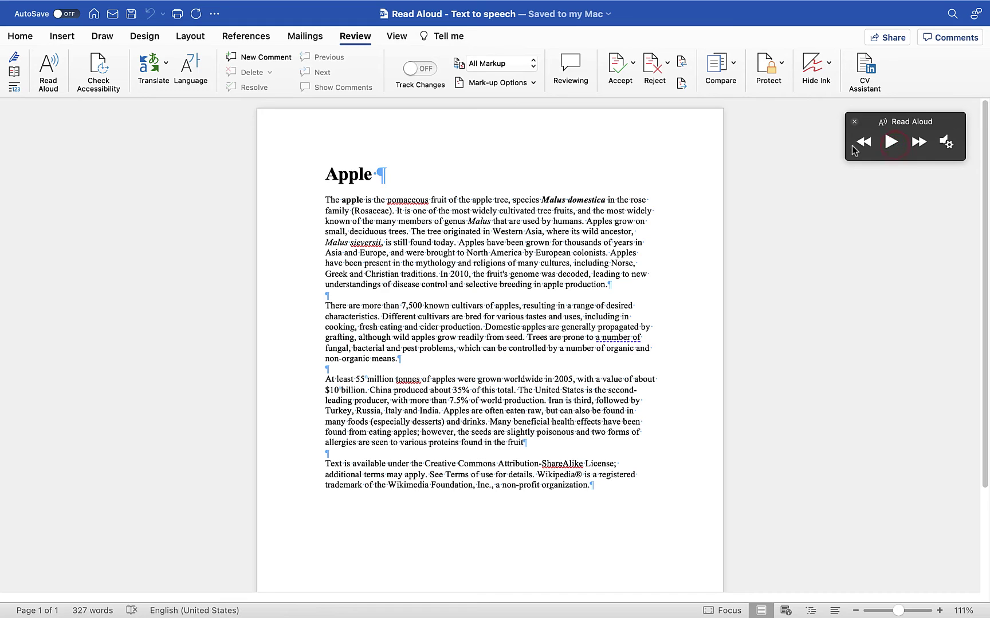
Skip Read Aloud backward paragraph by paragraph to the first paragraph and pause the reading there
left_click(863, 144)
left_click(864, 143)
left_click(863, 144)
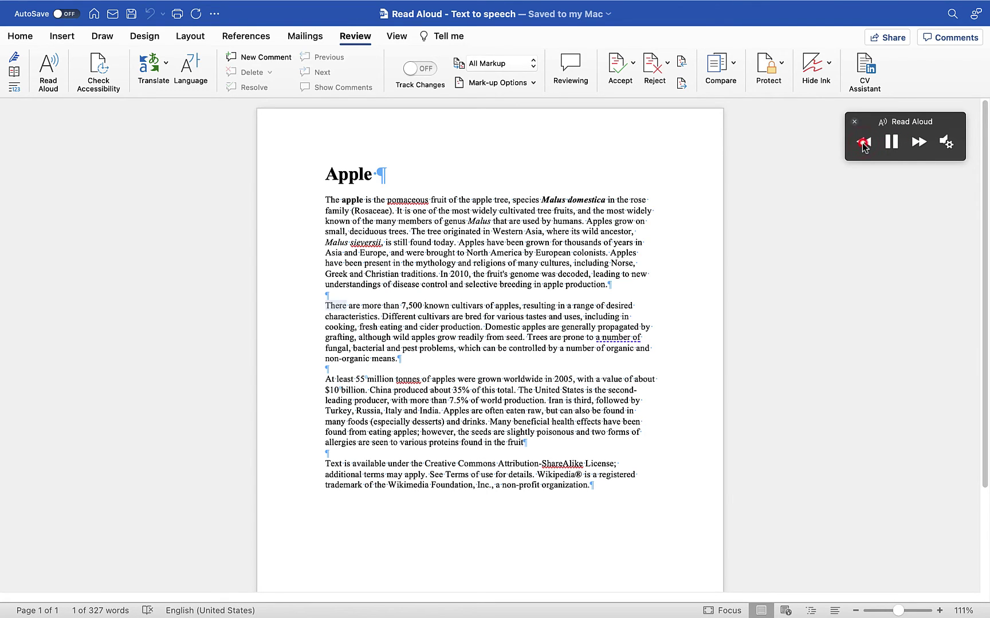
left_click(863, 143)
left_click(890, 143)
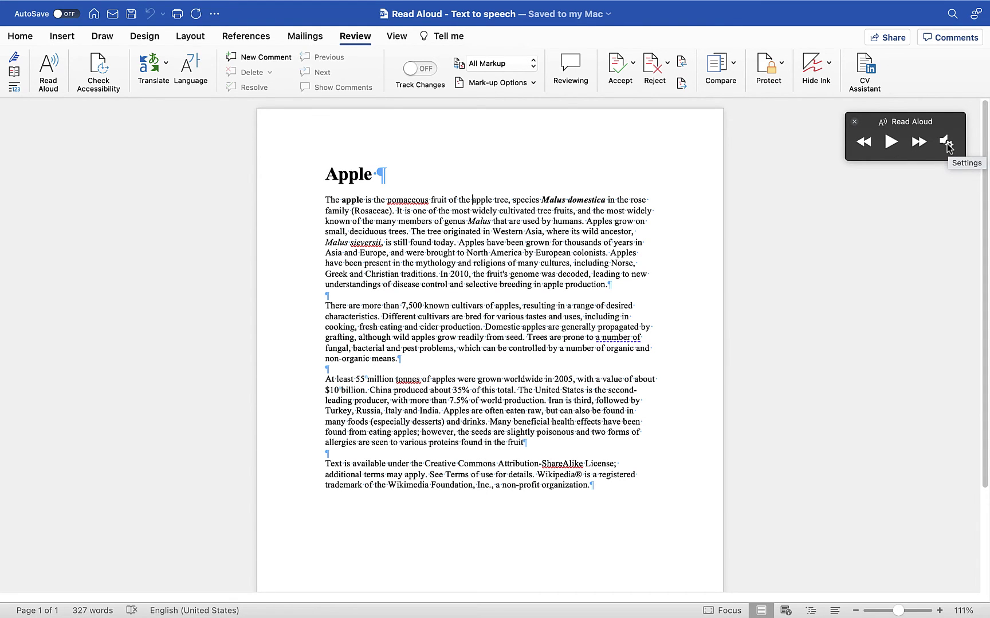
Raise the Read Aloud reading speed to about 70% of its range and listen to a short passage
left_click(946, 143)
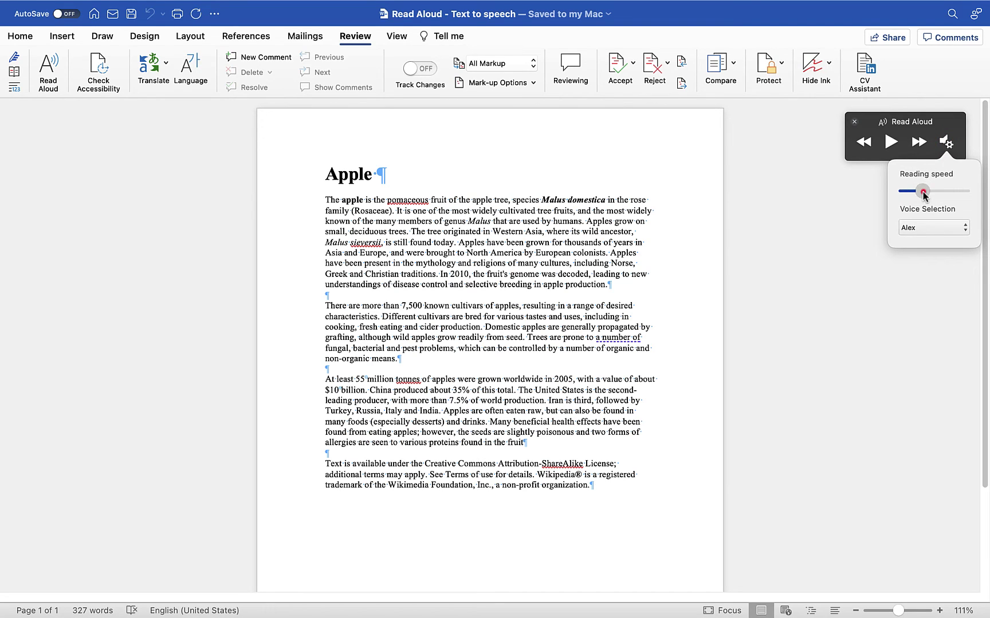
left_click_drag(922, 192, 937, 196)
left_click(890, 142)
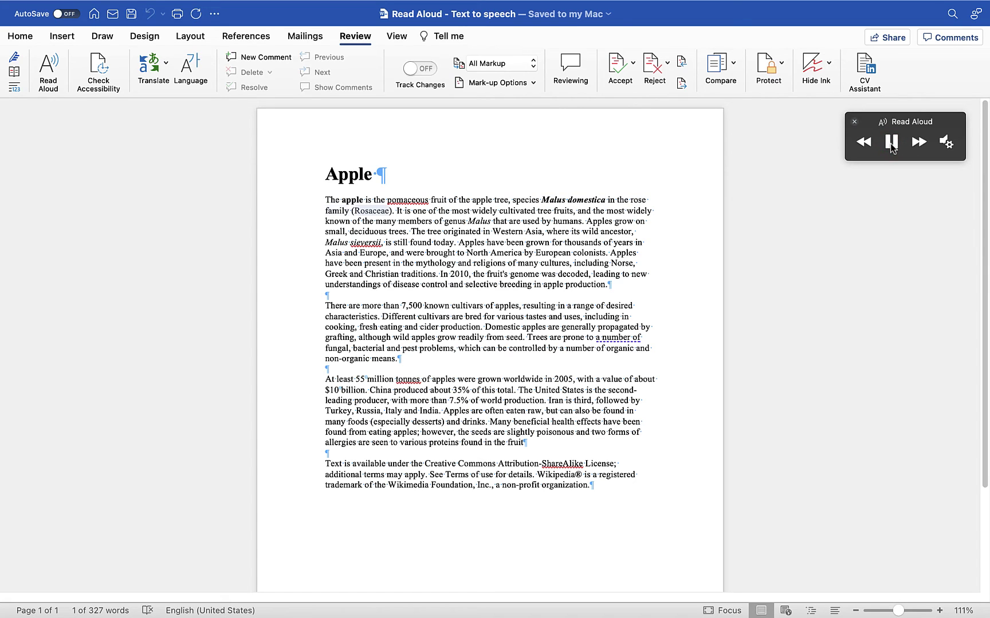
left_click(890, 144)
Lower the Read Aloud reading speed to its slowest setting and listen to a few words
left_click(944, 143)
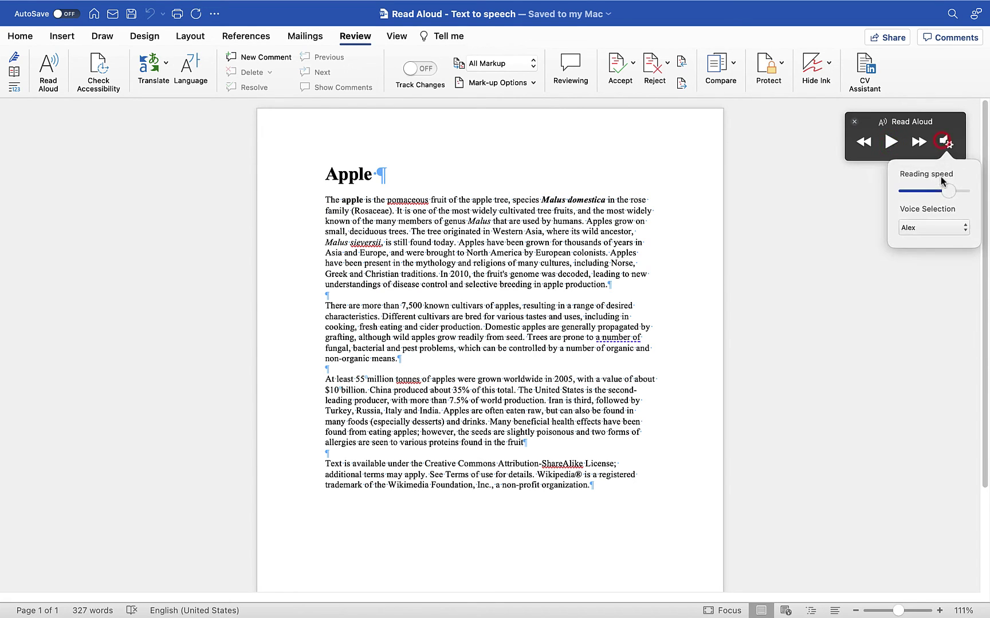
left_click_drag(947, 188, 905, 190)
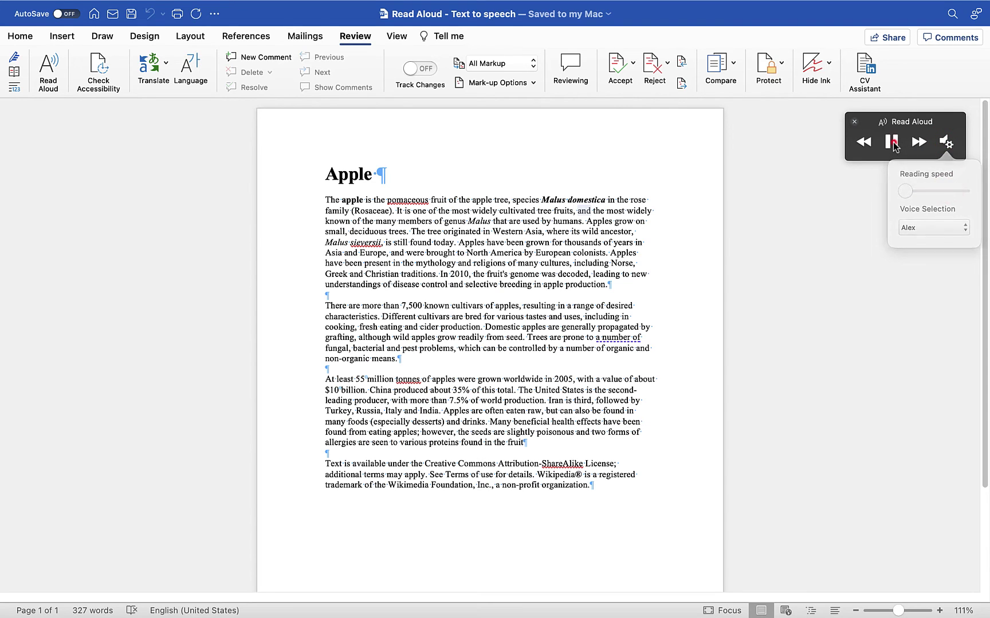
left_click(891, 143)
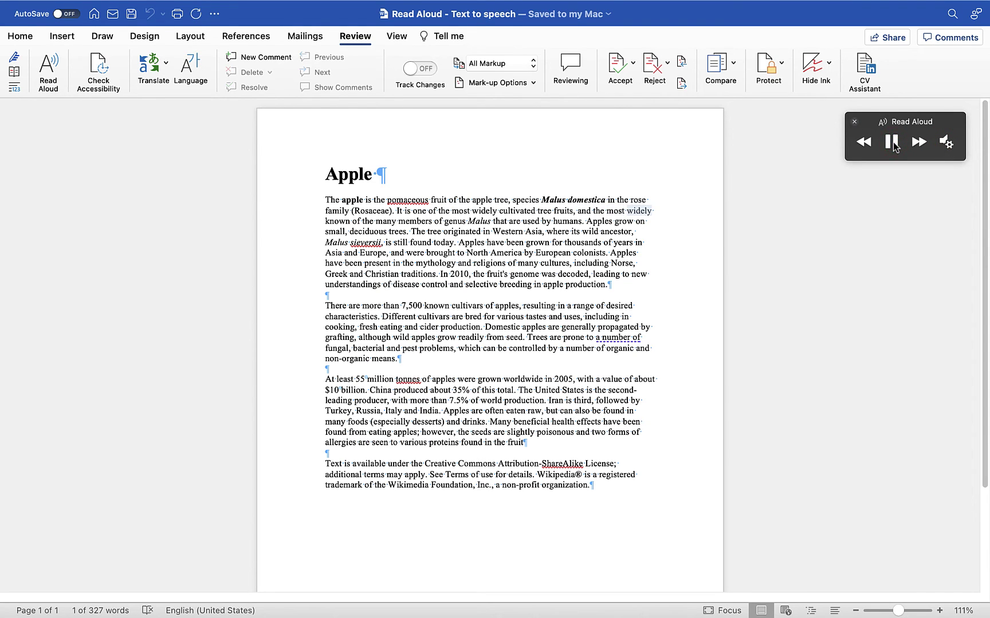
left_click(892, 144)
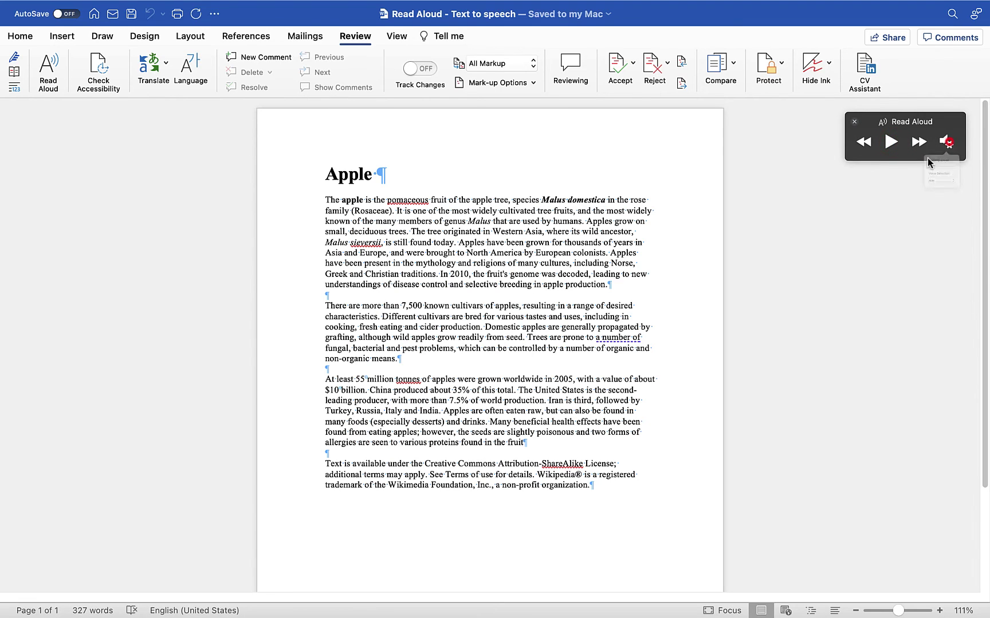
Set the Read Aloud speed to about one third of its range and try out the Samantha voice on the first paragraph
left_click_drag(916, 189, 927, 189)
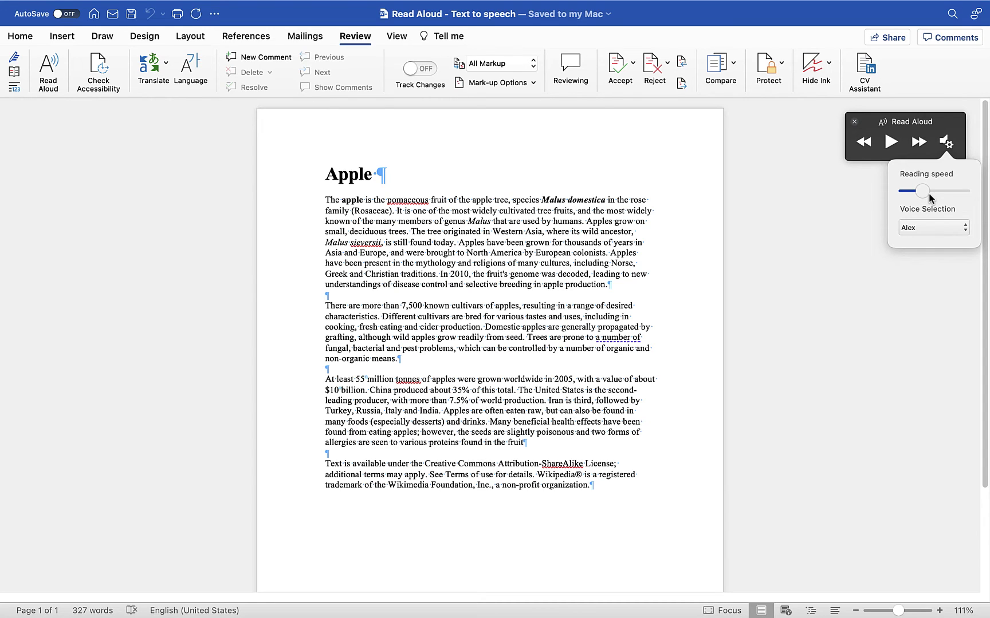
left_click(934, 232)
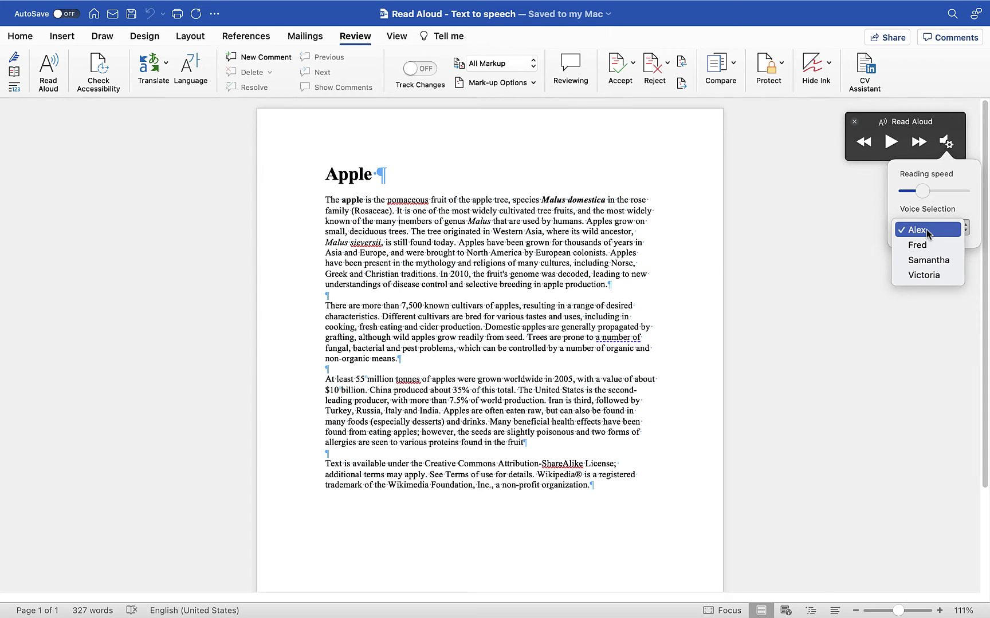
left_click(924, 264)
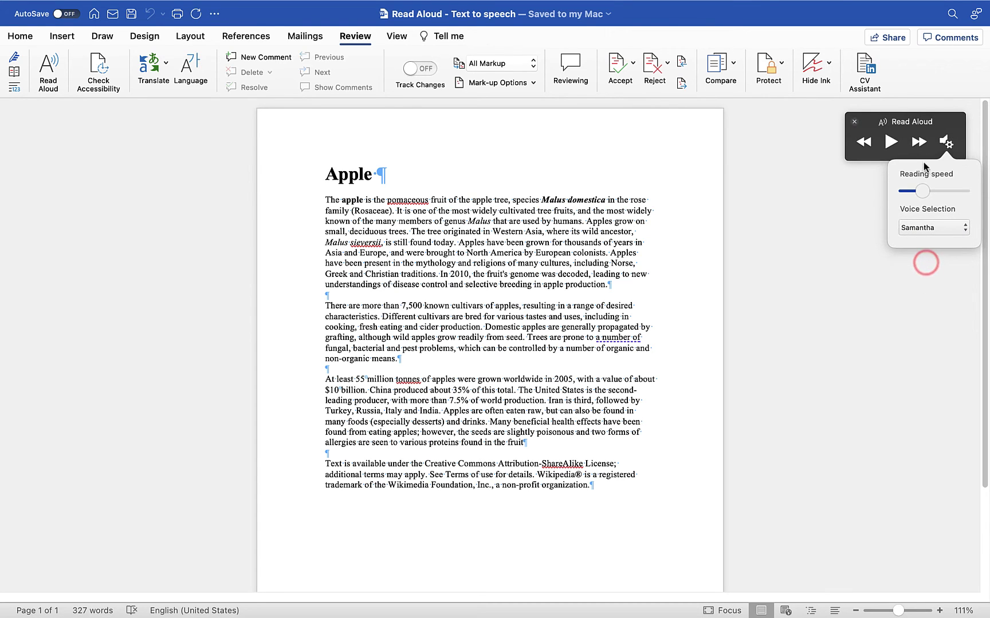
left_click(942, 146)
left_click(891, 141)
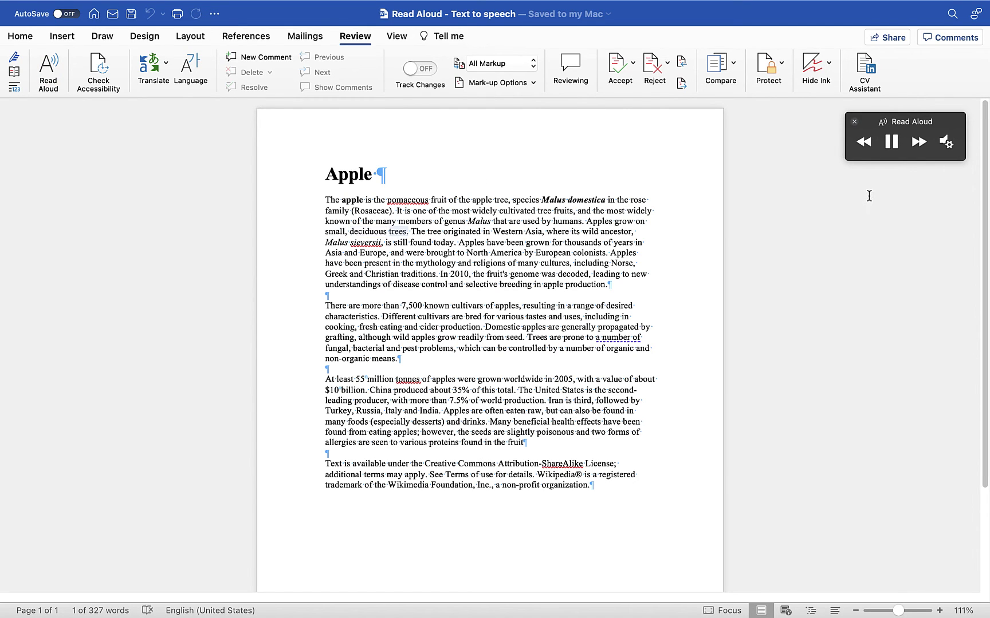
left_click(892, 145)
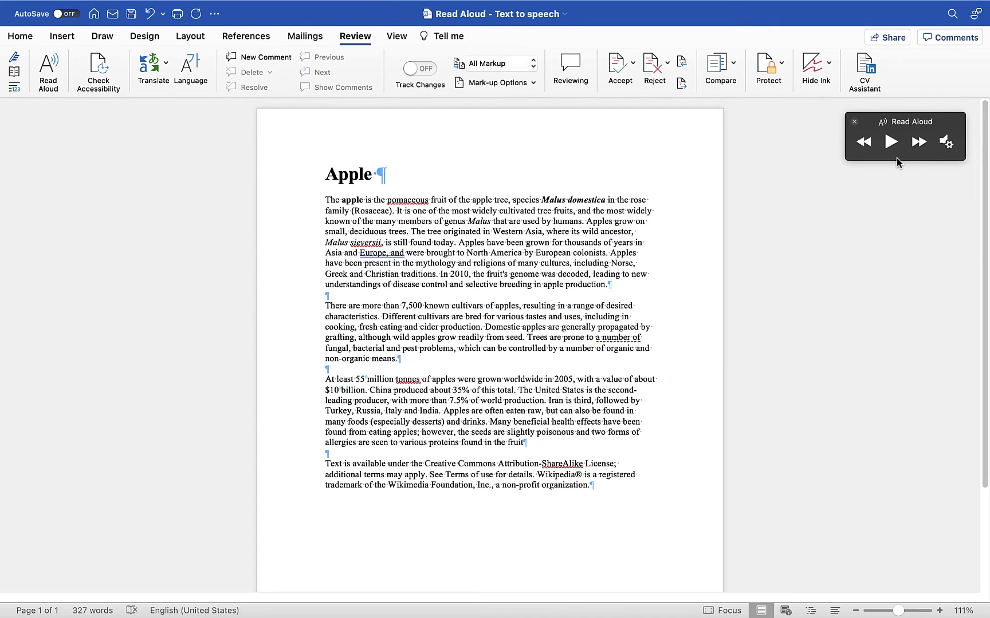